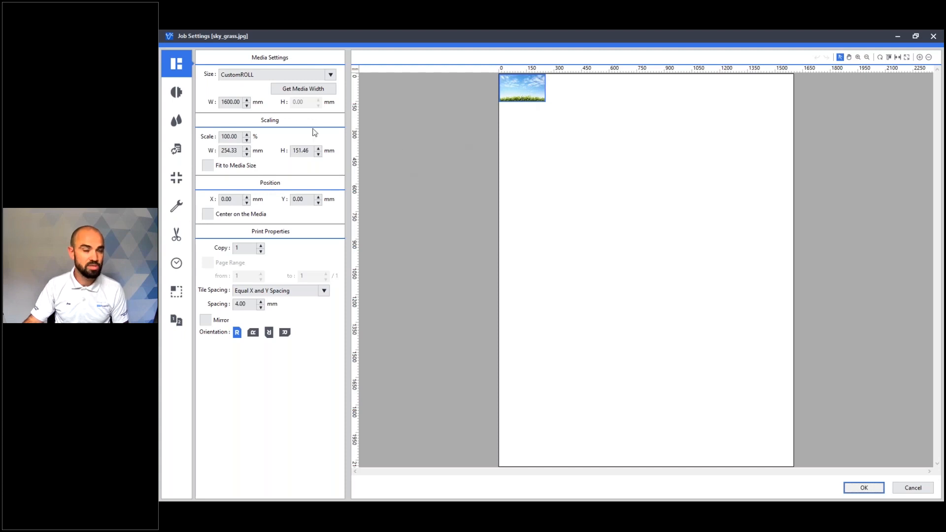
- Set the width of the CustomROLL media to 1370 mm
{"action": "left_click_drag", "start_coordinate": [241, 102], "coordinate": [220, 104]}
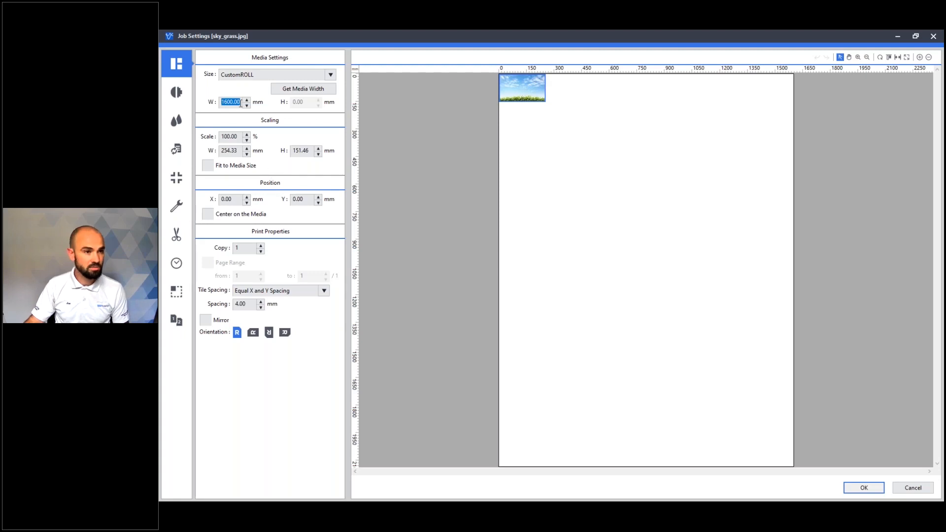
{"action": "left_click", "coordinate": [303, 94]}
{"action": "left_click", "coordinate": [240, 102]}
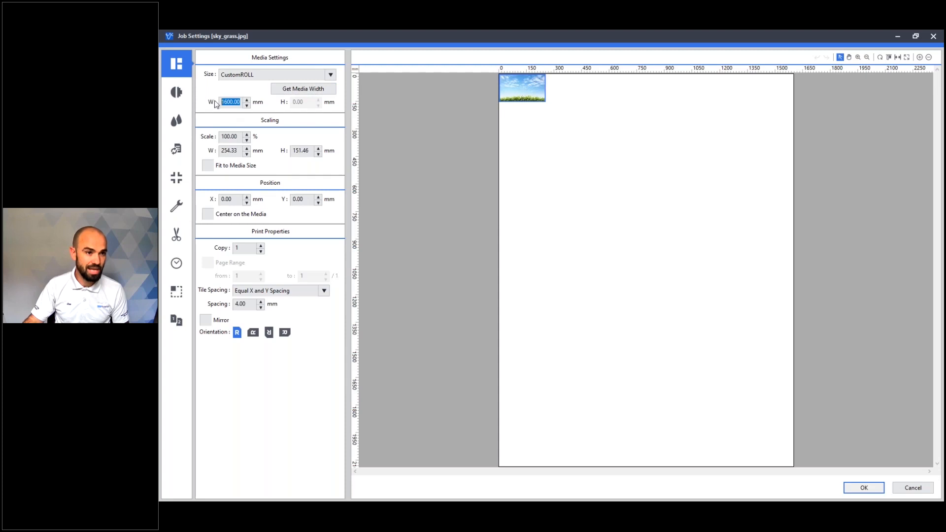
{"action": "type", "text": "1370"}
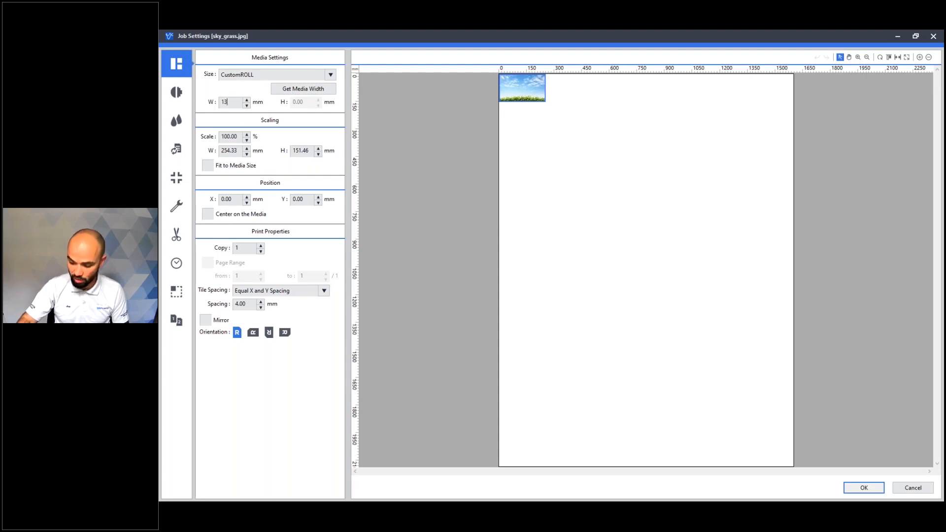
{"action": "left_click", "coordinate": [459, 142]}
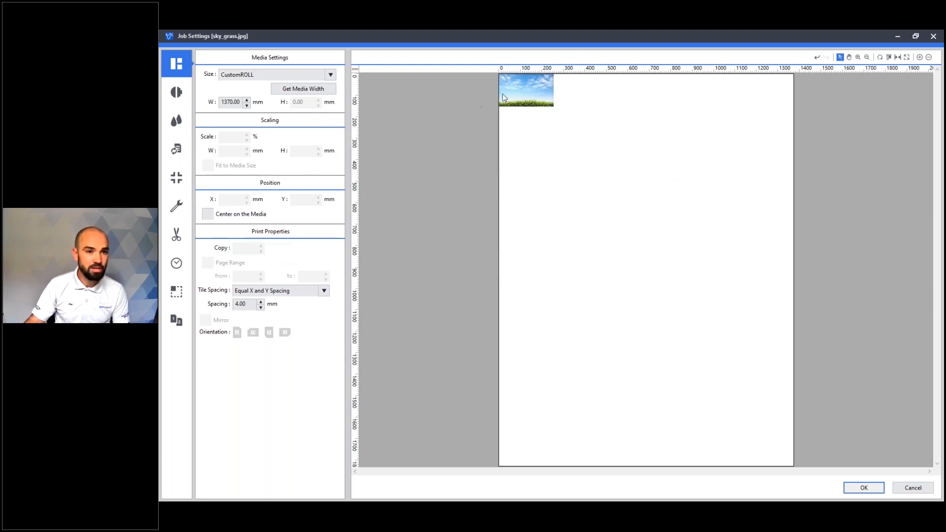
- Scale the sky_grass image to a height of 2400 mm and select its individual tiles on the media for checking
{"action": "left_click", "coordinate": [505, 93]}
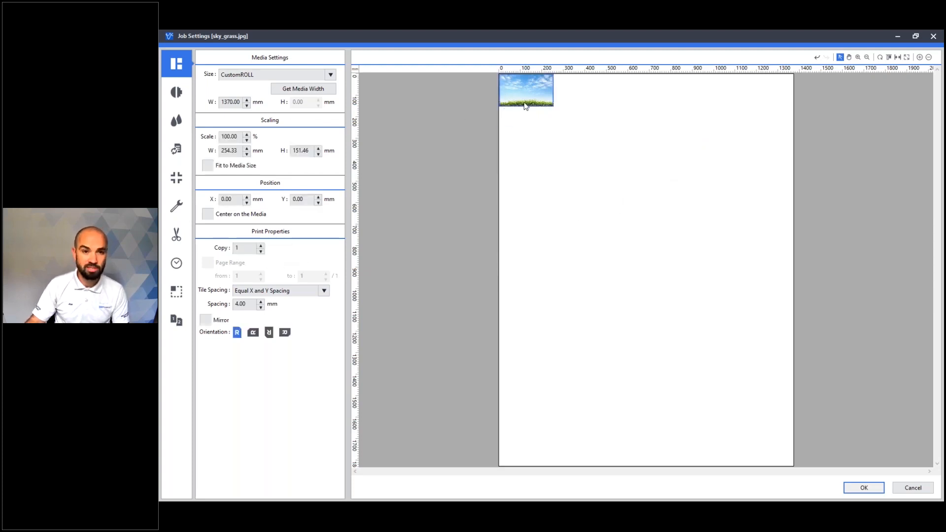
{"action": "double_click", "coordinate": [310, 150]}
{"action": "type", "text": "2400"}
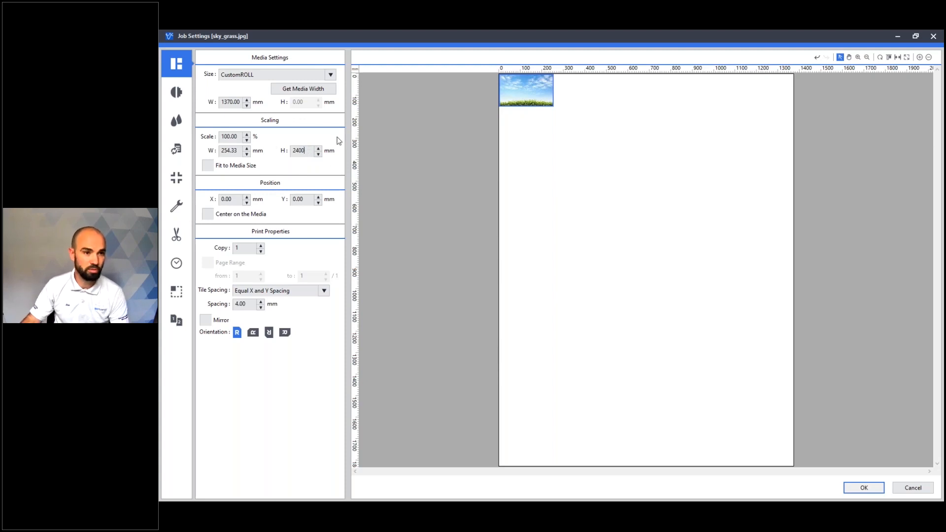
{"action": "left_click", "coordinate": [237, 150]}
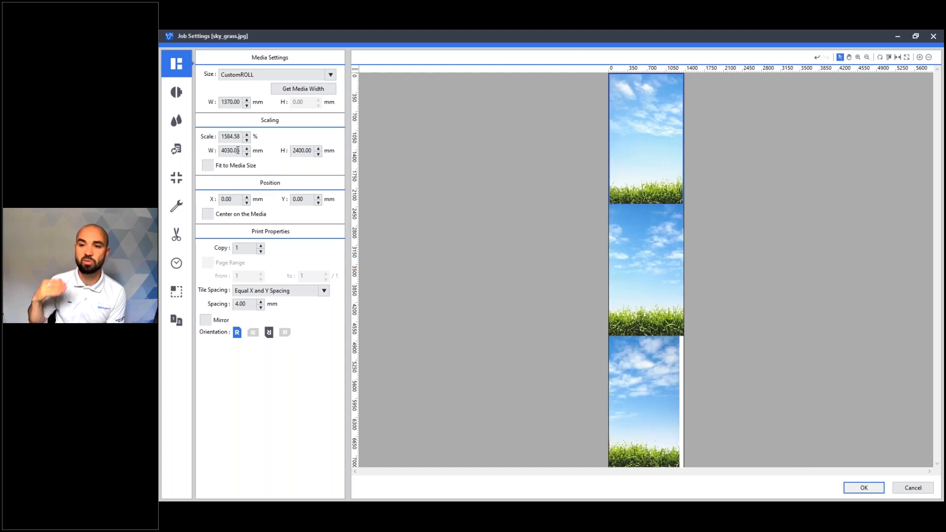
{"action": "left_click", "coordinate": [641, 238]}
{"action": "left_click", "coordinate": [647, 382]}
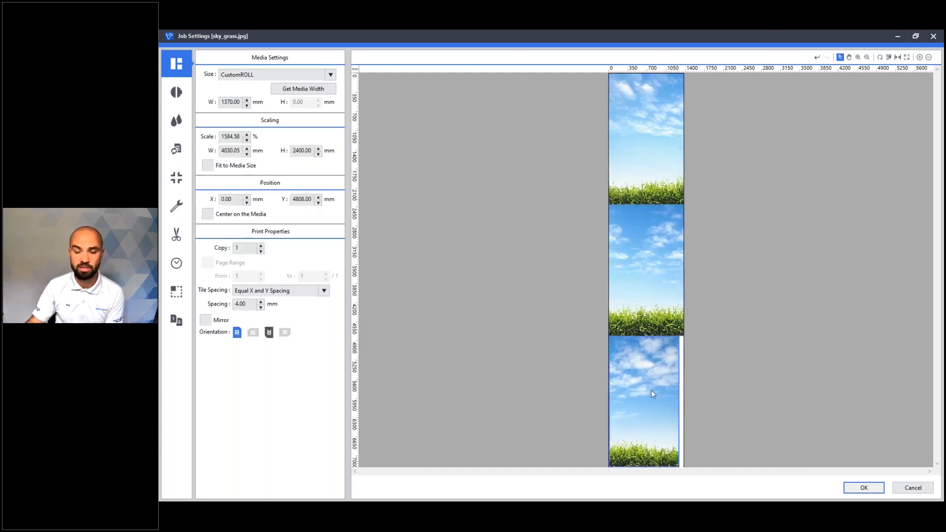
{"action": "left_click", "coordinate": [669, 248]}
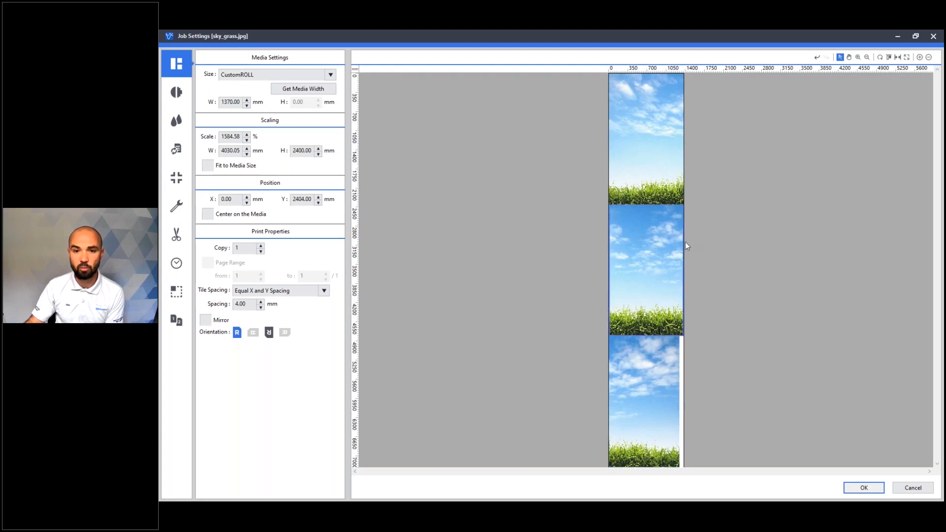
{"action": "left_click", "coordinate": [656, 369]}
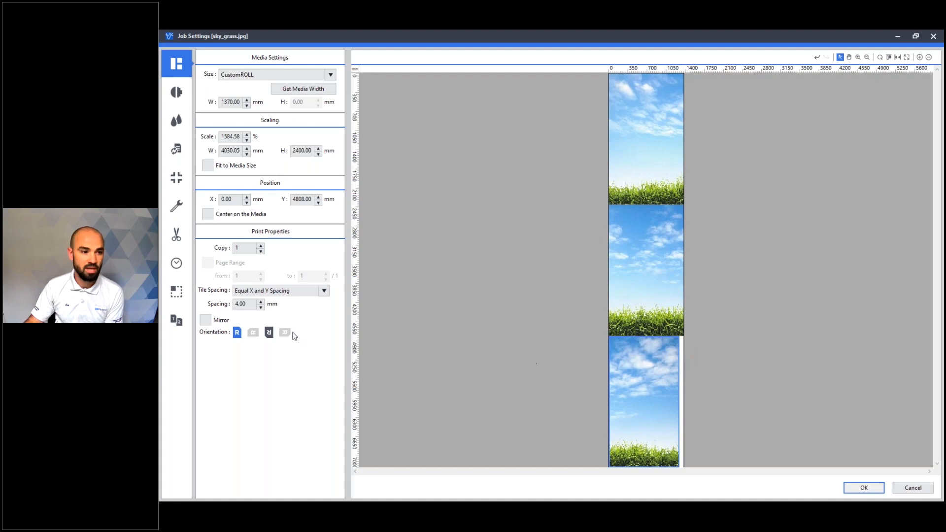
- Divide the image by number of tiles, with 3 horizontal and 1 vertical
{"action": "left_click", "coordinate": [176, 291]}
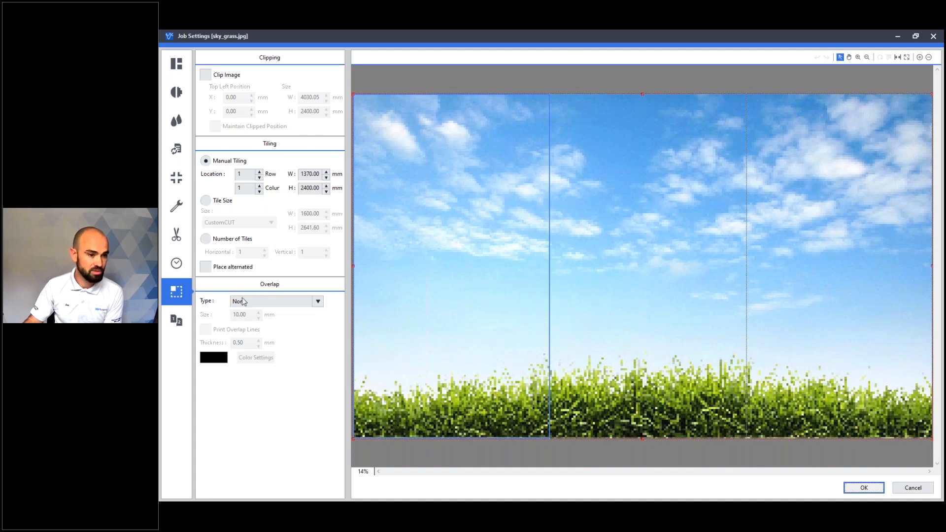
{"action": "left_click", "coordinate": [276, 305]}
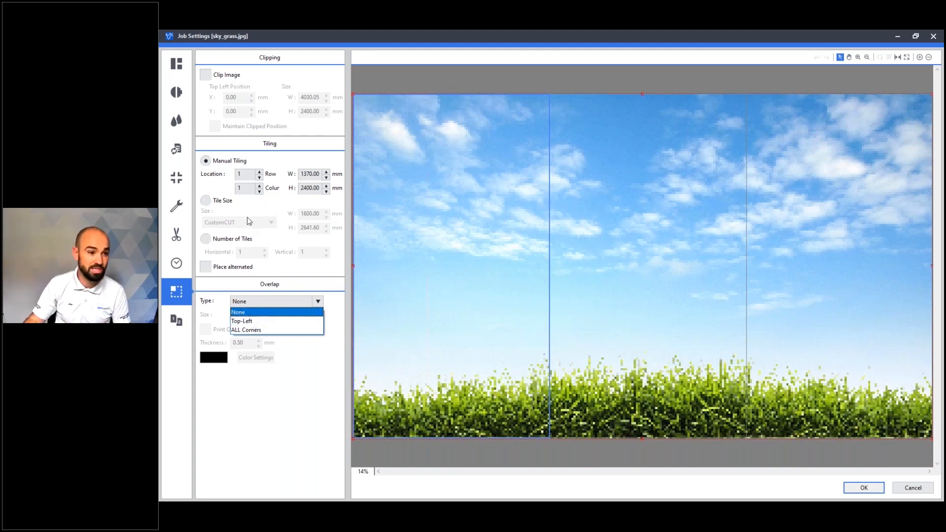
{"action": "left_click", "coordinate": [239, 235]}
{"action": "left_click", "coordinate": [205, 238]}
{"action": "left_click", "coordinate": [265, 249]}
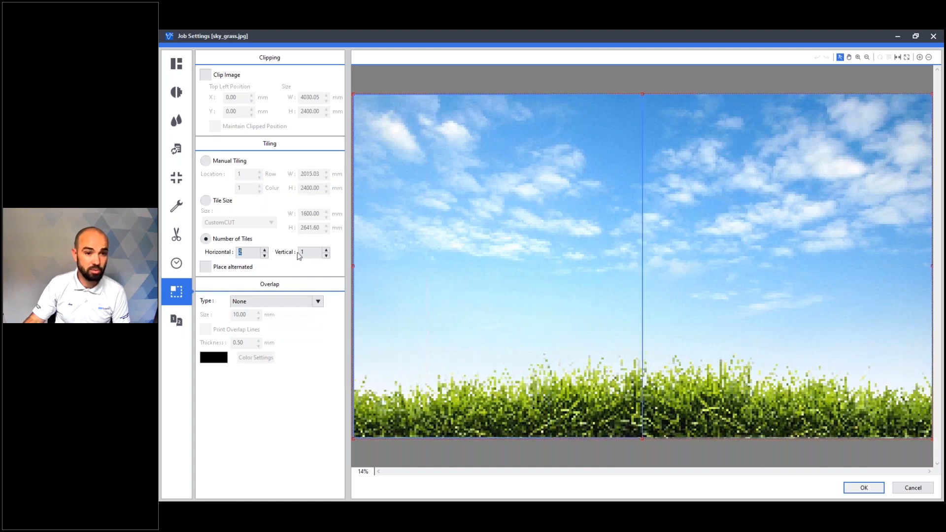
{"action": "left_click", "coordinate": [326, 250]}
{"action": "left_click", "coordinate": [472, 239]}
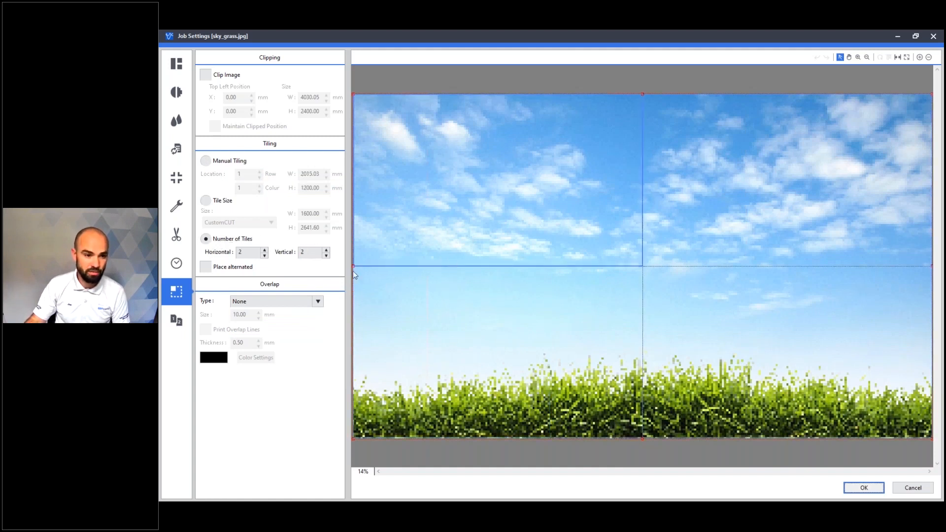
{"action": "left_click", "coordinate": [265, 250]}
{"action": "left_click", "coordinate": [327, 255]}
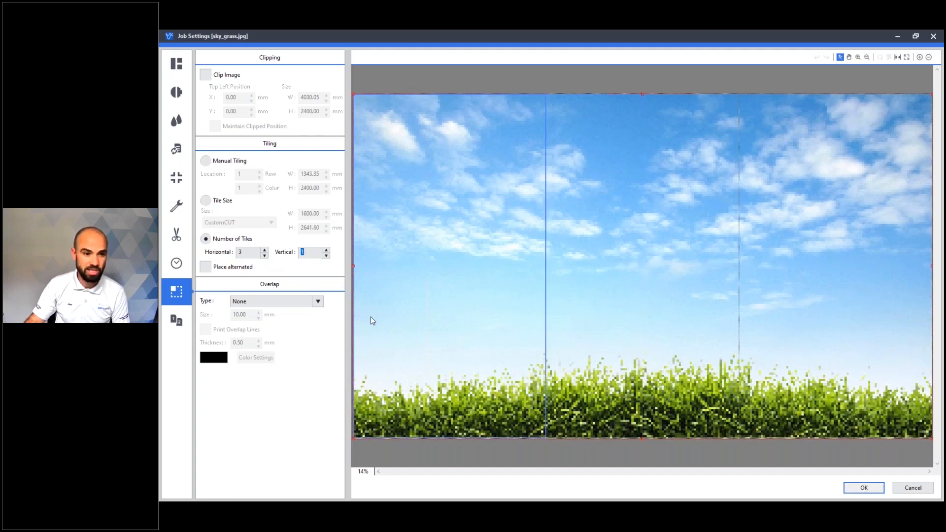
- Give the tiles a Top-Left overlap with a size of 20 mm
{"action": "left_click", "coordinate": [270, 303]}
{"action": "left_click", "coordinate": [272, 322]}
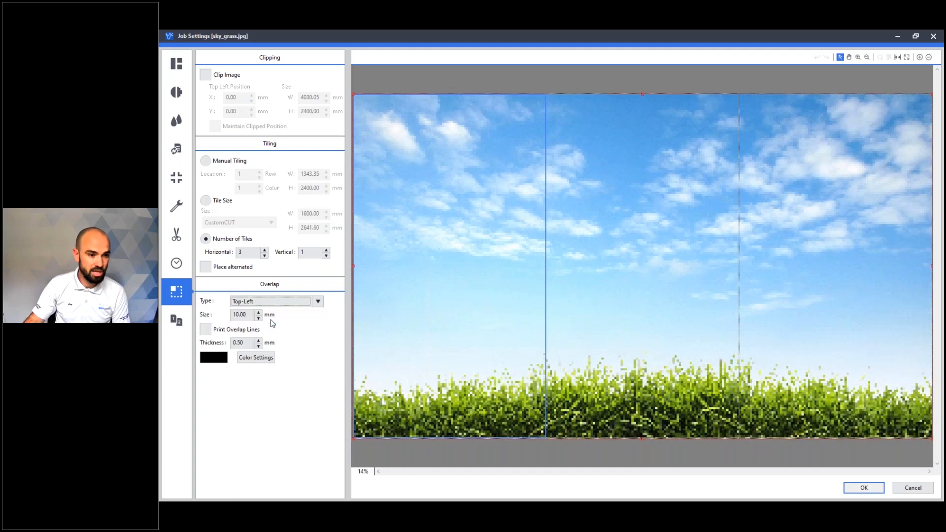
{"action": "double_click", "coordinate": [242, 315]}
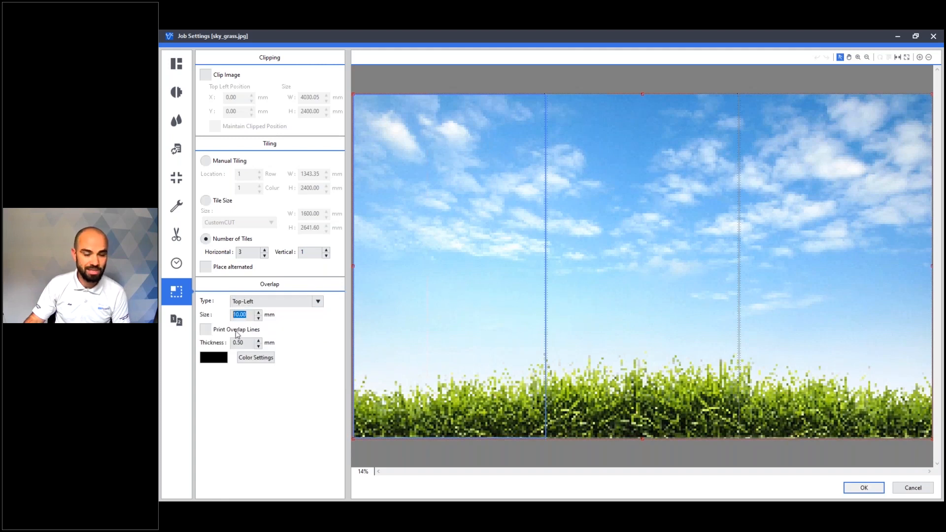
{"action": "type", "text": "20"}
{"action": "key", "text": "Return"}
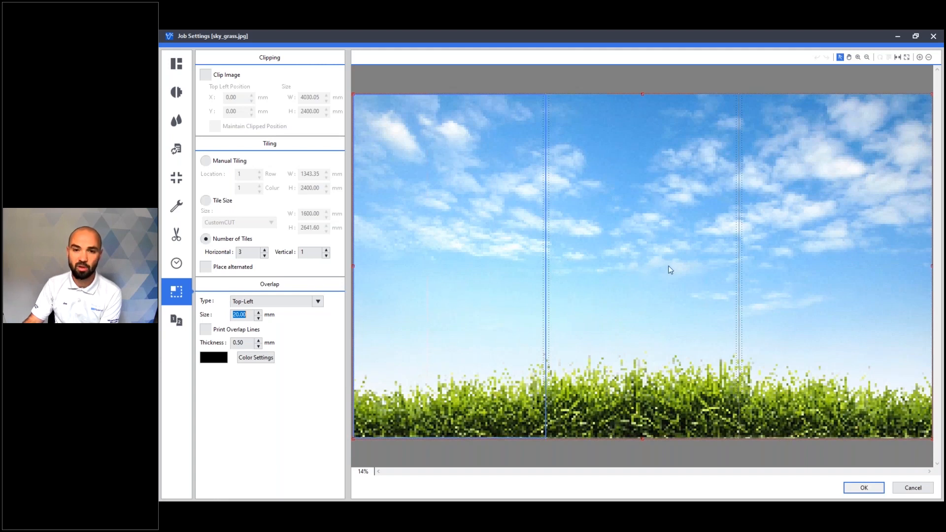
{"action": "left_click", "coordinate": [826, 248]}
{"action": "left_click", "coordinate": [696, 224]}
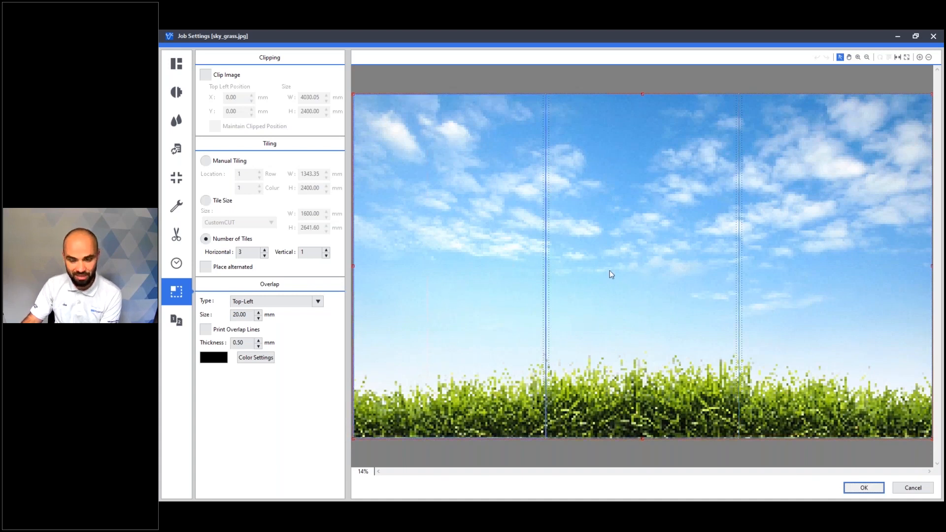
{"action": "left_click", "coordinate": [495, 262]}
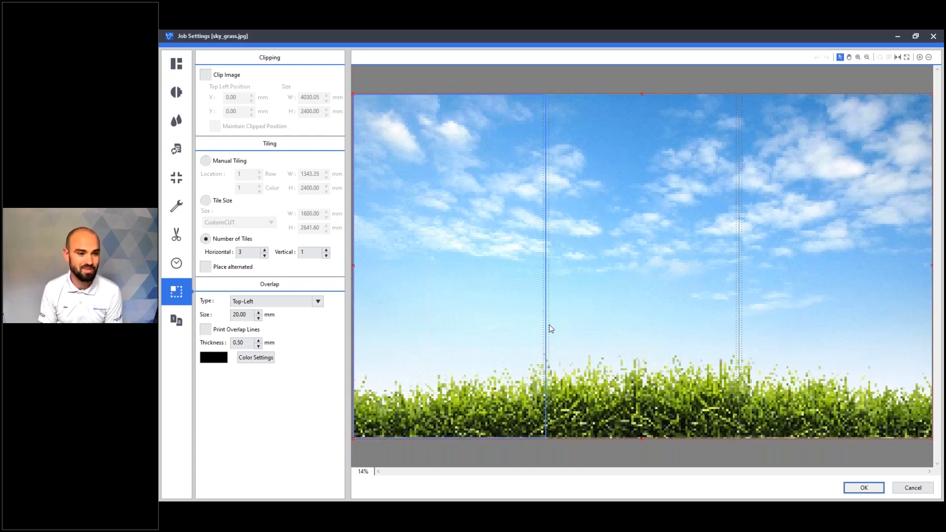
{"action": "left_click", "coordinate": [276, 301]}
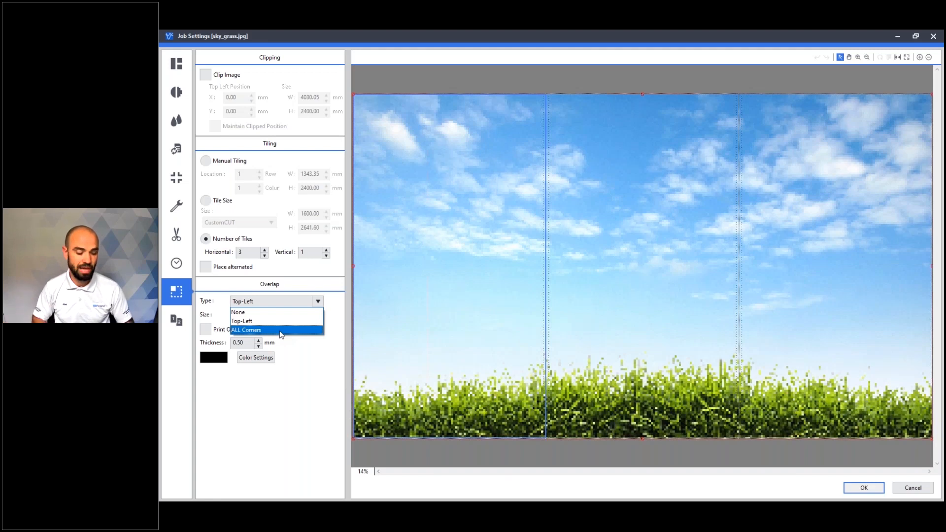
{"action": "left_click", "coordinate": [267, 323]}
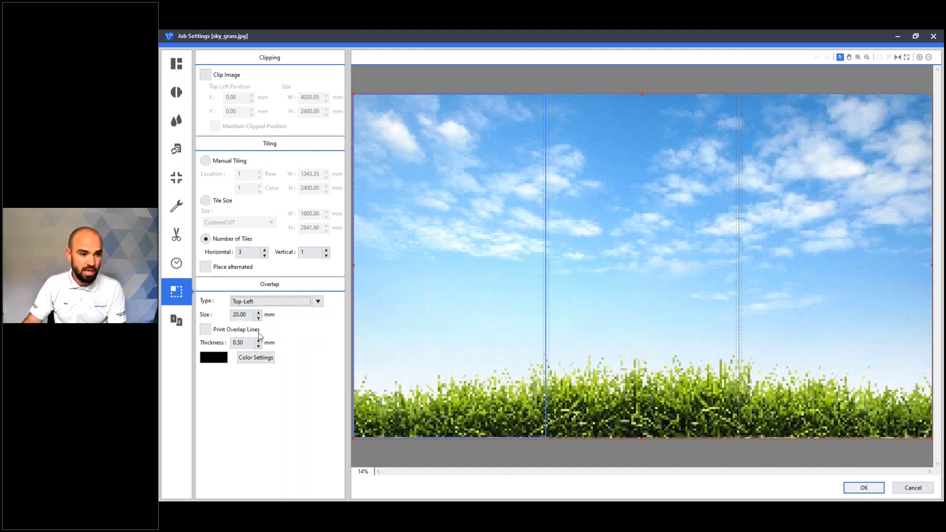
- Enable printed overlap lines with a thickness of 0.1 mm and a light cyan colour
{"action": "left_click", "coordinate": [206, 330]}
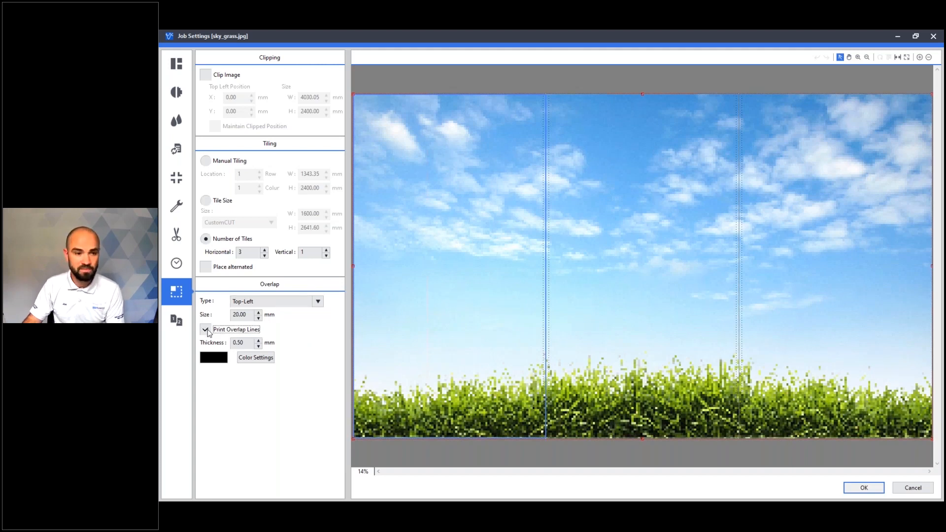
{"action": "key", "text": "Tab"}
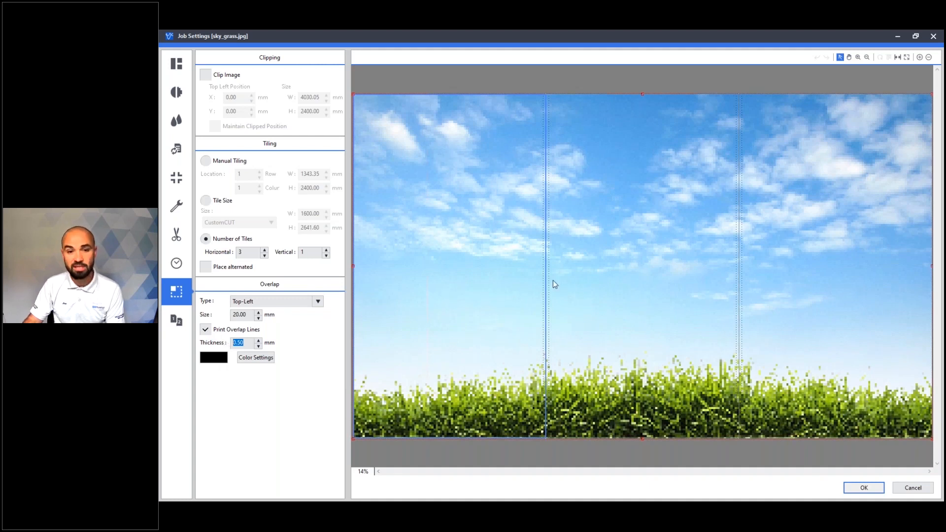
{"action": "type", "text": "0.1"}
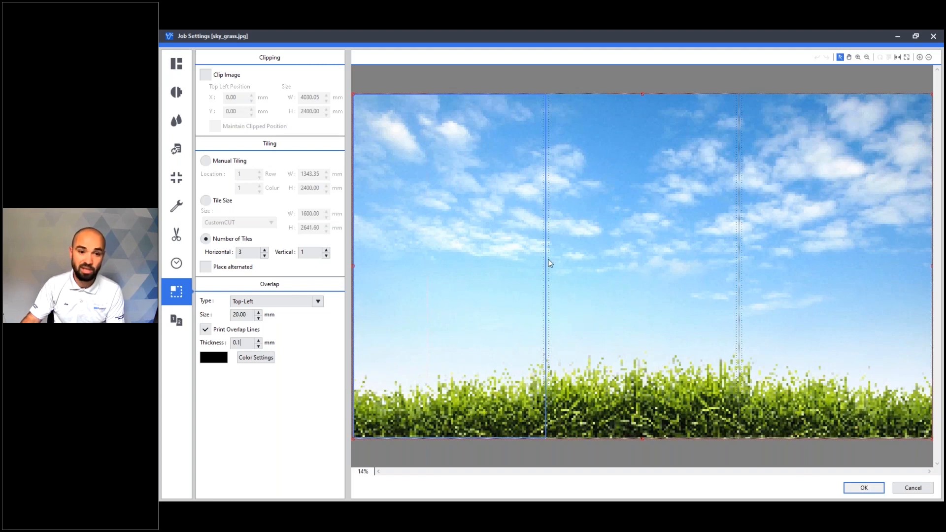
{"action": "left_click", "coordinate": [254, 361]}
{"action": "left_click_drag", "start_coordinate": [523, 206], "coordinate": [529, 207]}
{"action": "left_click_drag", "start_coordinate": [561, 249], "coordinate": [517, 250]}
{"action": "left_click", "coordinate": [515, 272]}
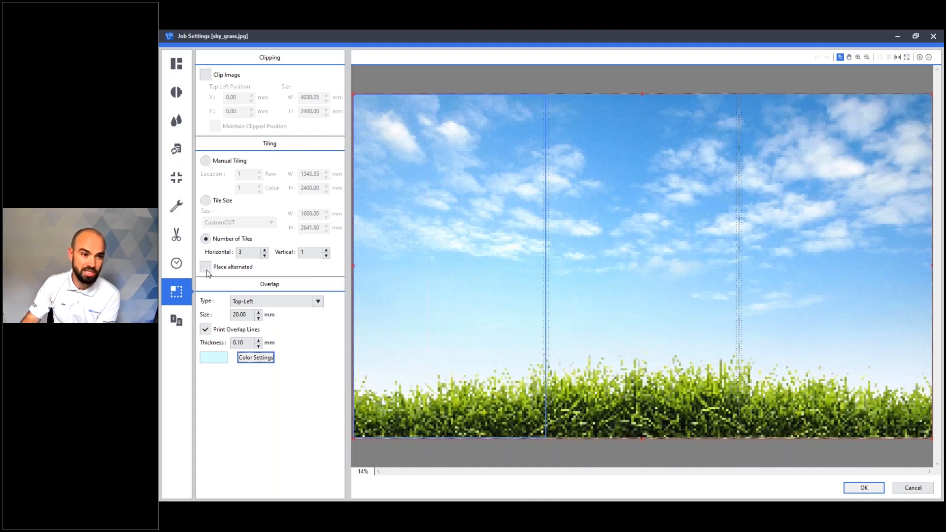
- Place the tiles alternated on the media and accept the job settings
{"action": "left_click", "coordinate": [177, 63]}
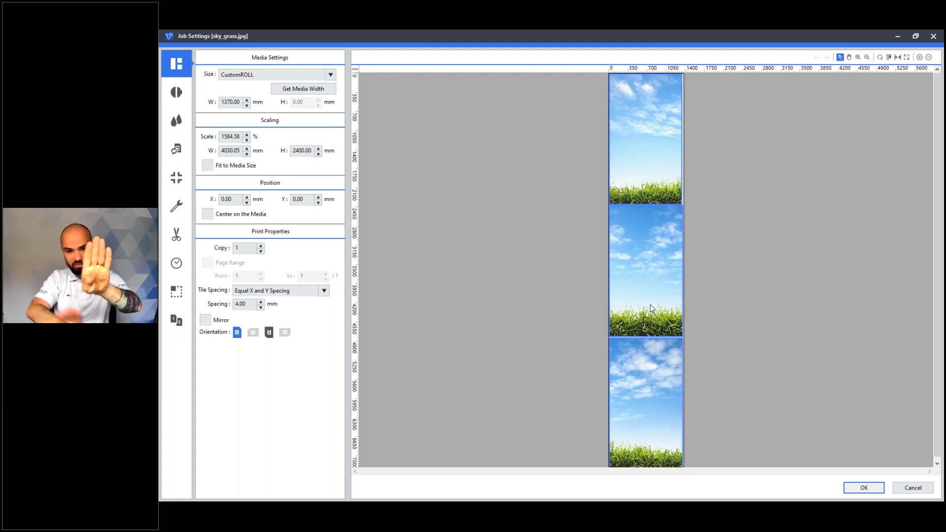
{"action": "left_click", "coordinate": [178, 296]}
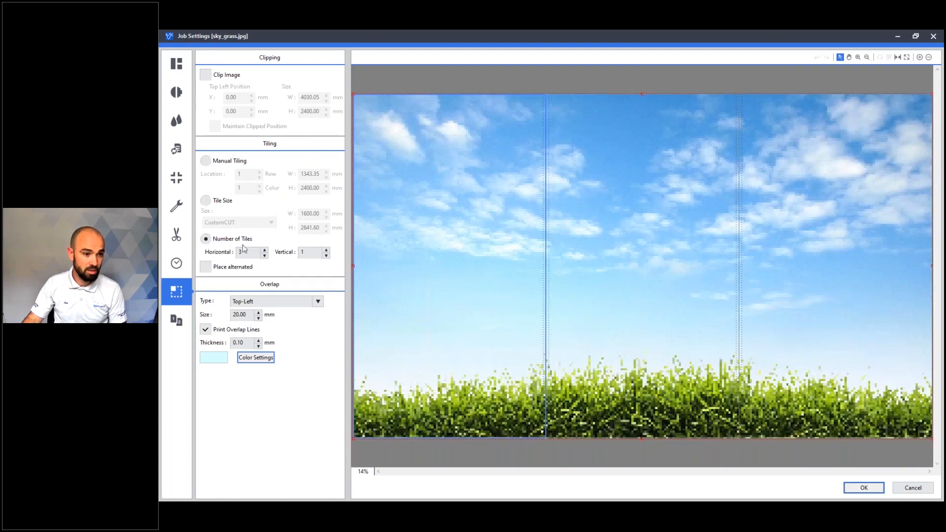
{"action": "left_click", "coordinate": [207, 268]}
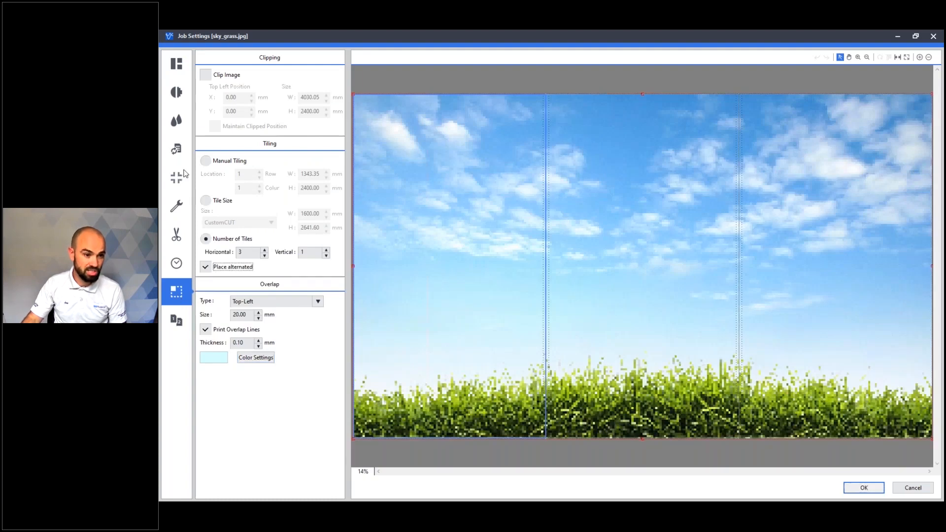
{"action": "left_click", "coordinate": [181, 69]}
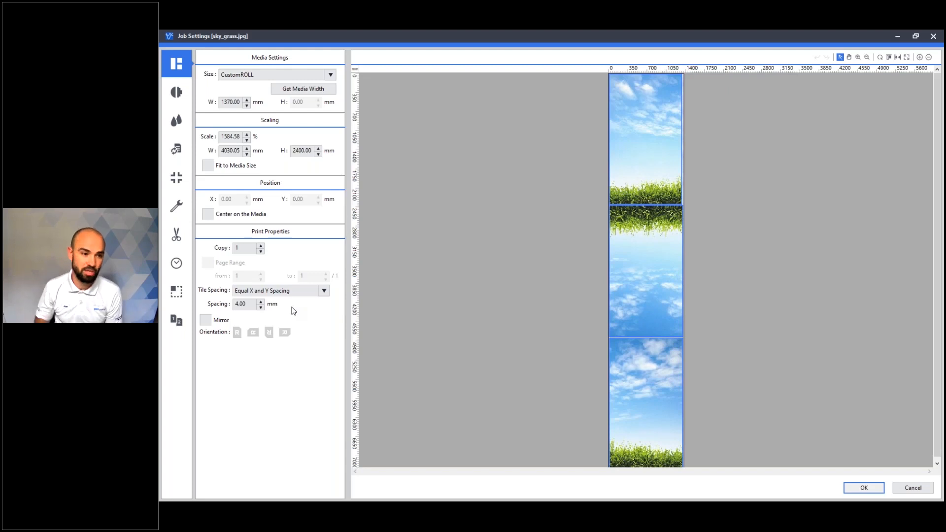
{"action": "left_click", "coordinate": [176, 292]}
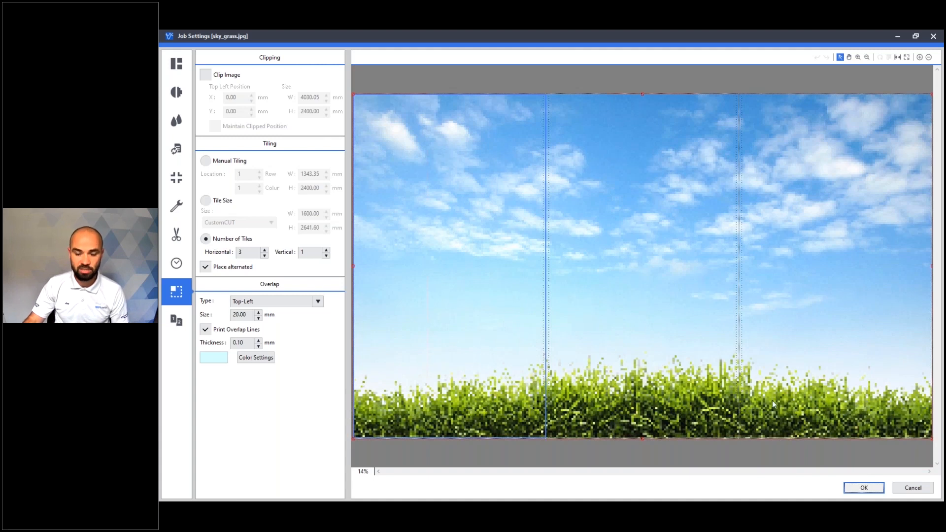
{"action": "left_click", "coordinate": [862, 486]}
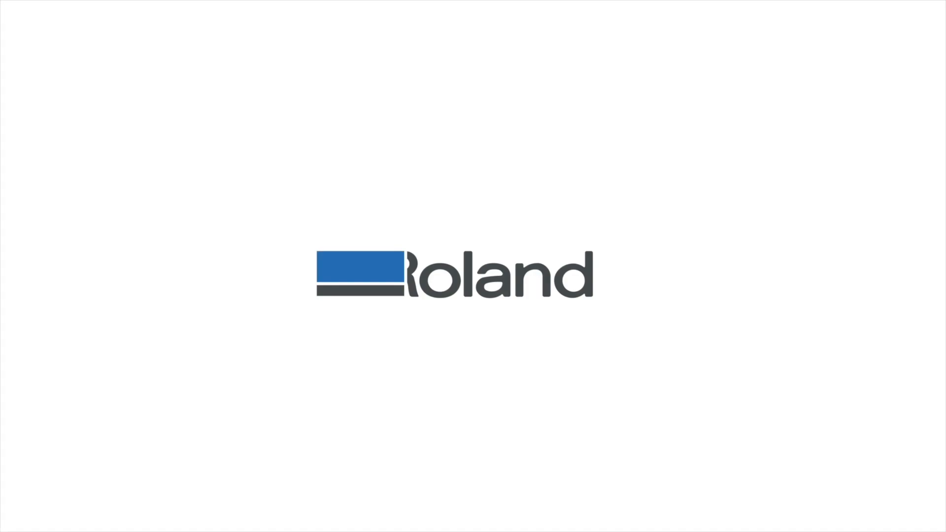